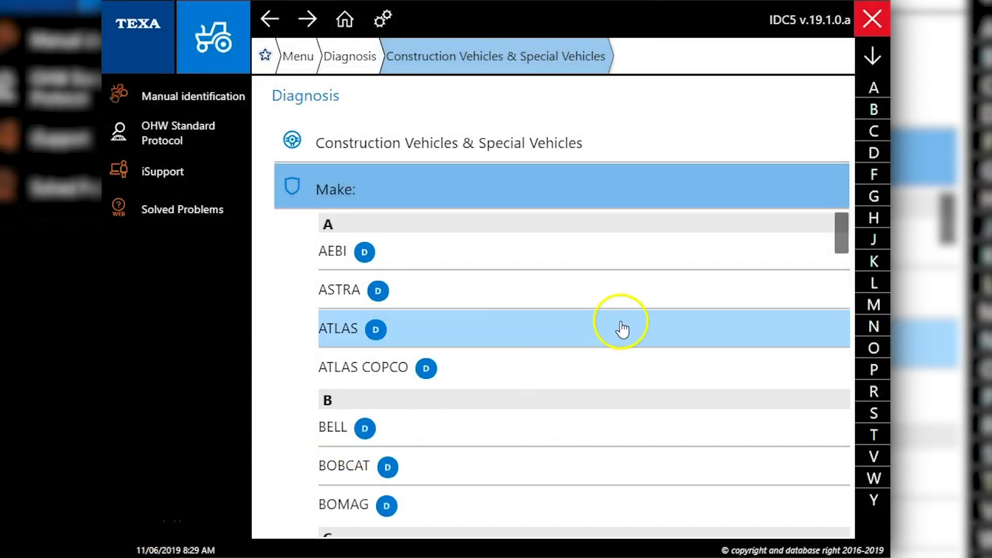
Select JOHN DEERE CE from the J makes, then Dozer as model and the Tier 4 engine
click(874, 242)
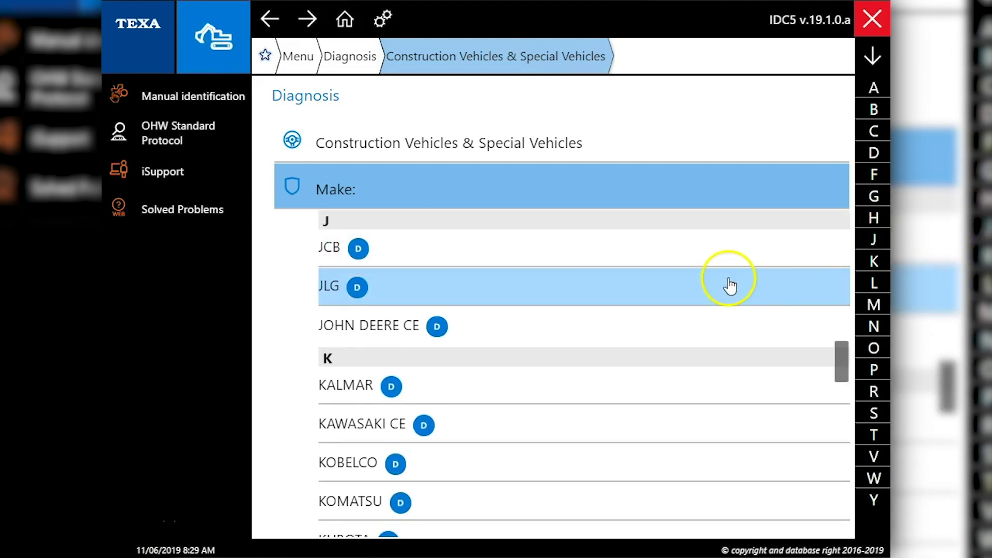
click(664, 325)
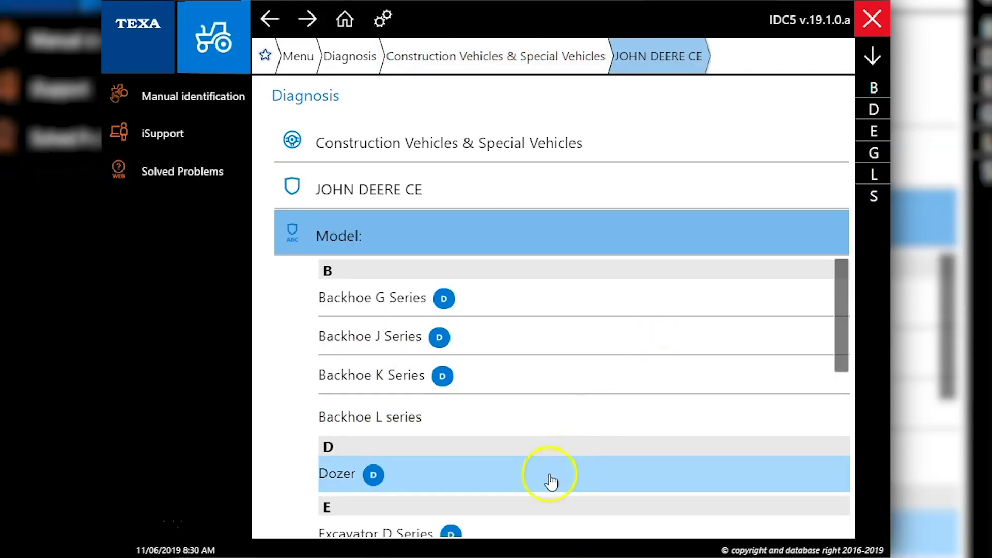
click(542, 488)
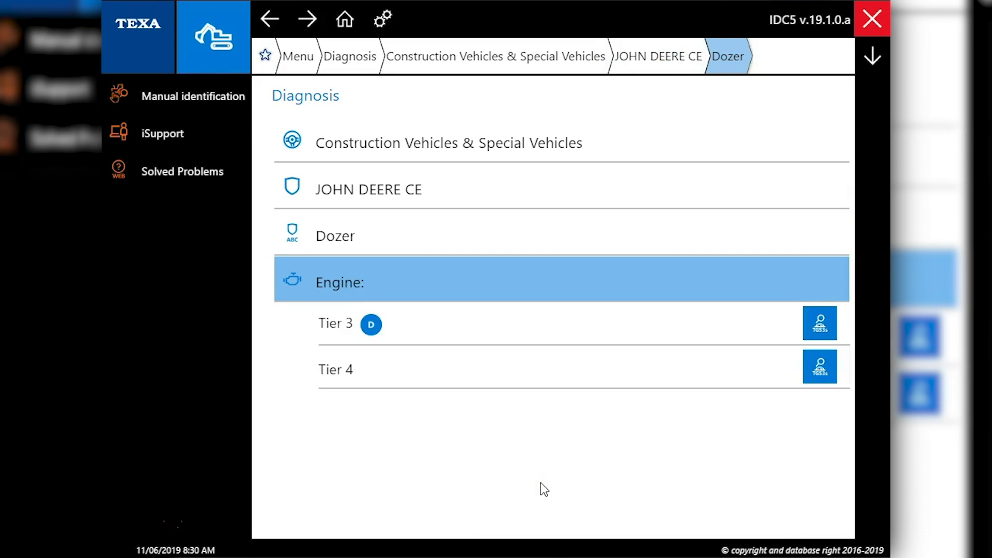
click(540, 376)
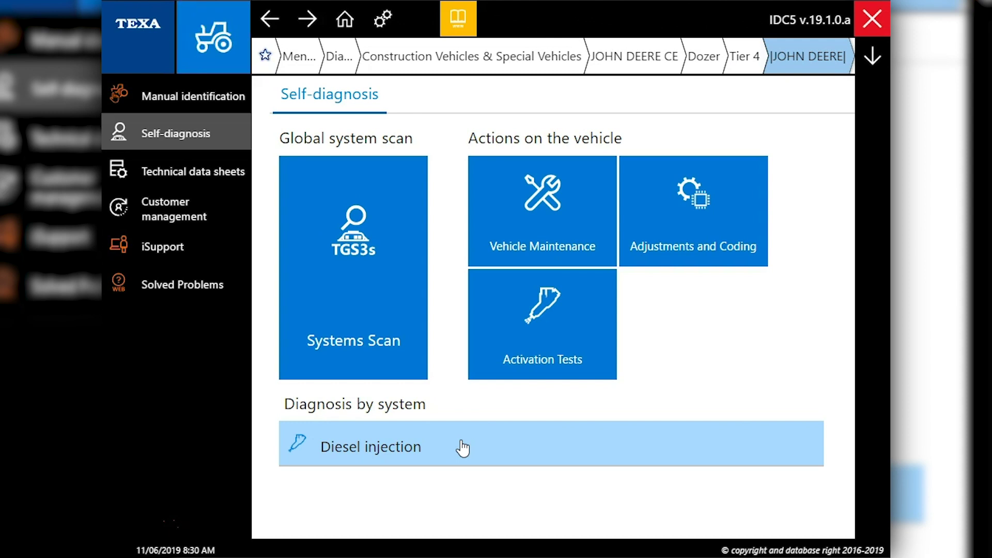
Start Self-diagnosis of the ECU Engine control unit under Diesel injection and confirm the start-up mode
click(462, 447)
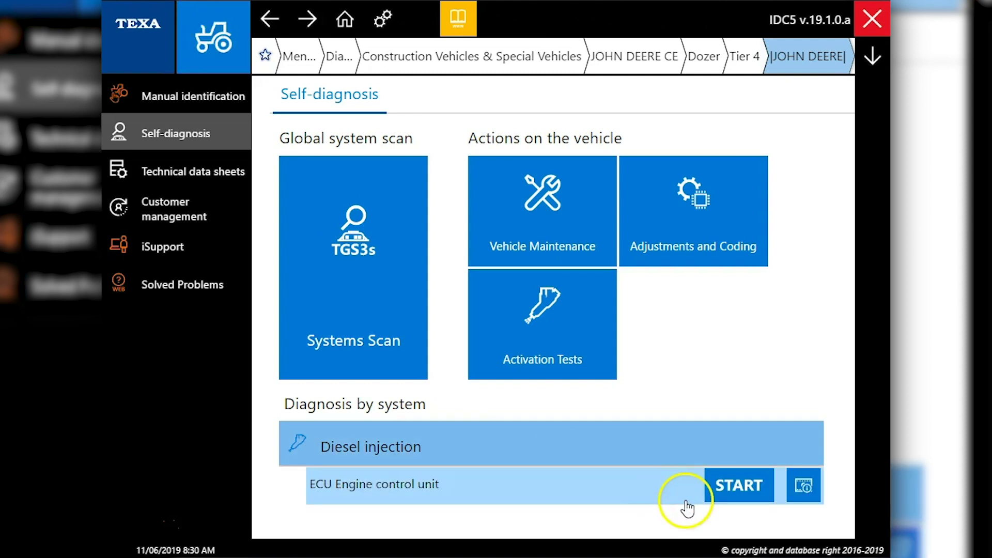
click(728, 489)
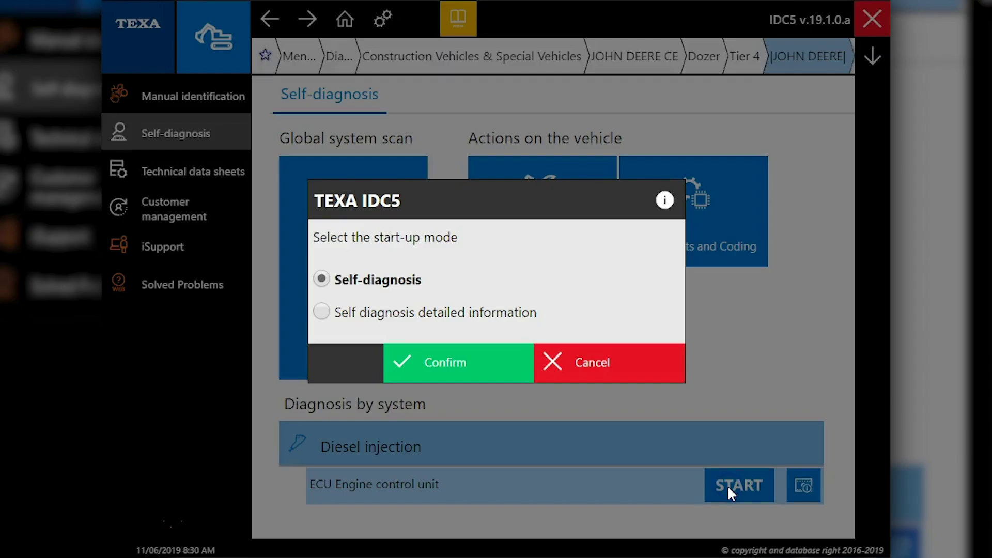
click(707, 474)
click(452, 375)
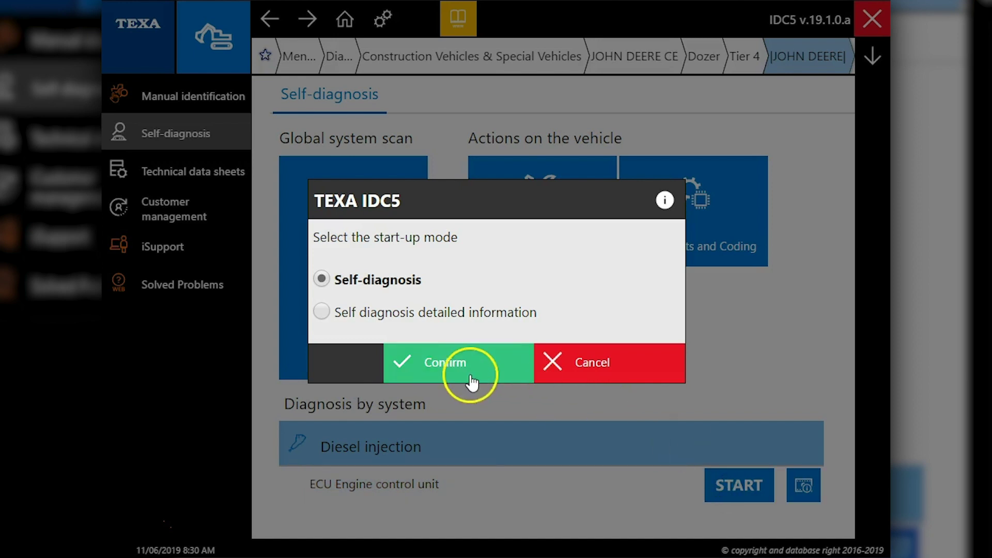
click(440, 364)
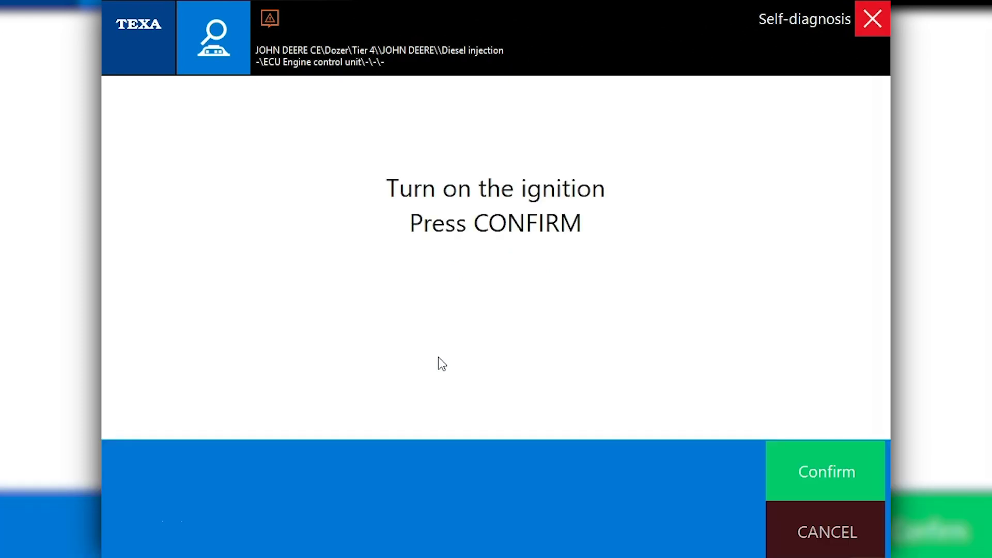
Confirm ignition on, then scroll through the 138 live ECU parameters, including 100.0 % SCR efficiency
click(807, 475)
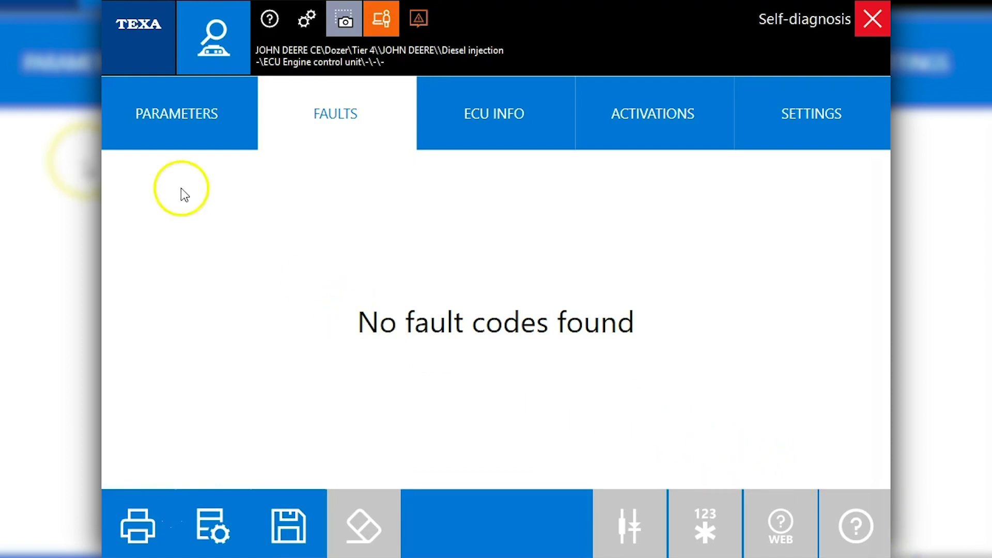
click(174, 131)
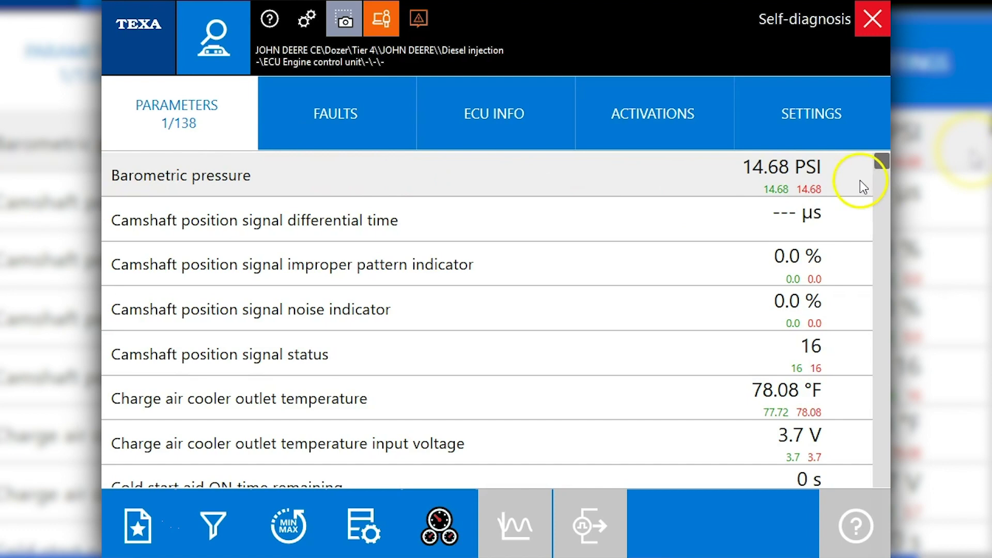
click(882, 162)
drag(883, 163, 882, 478)
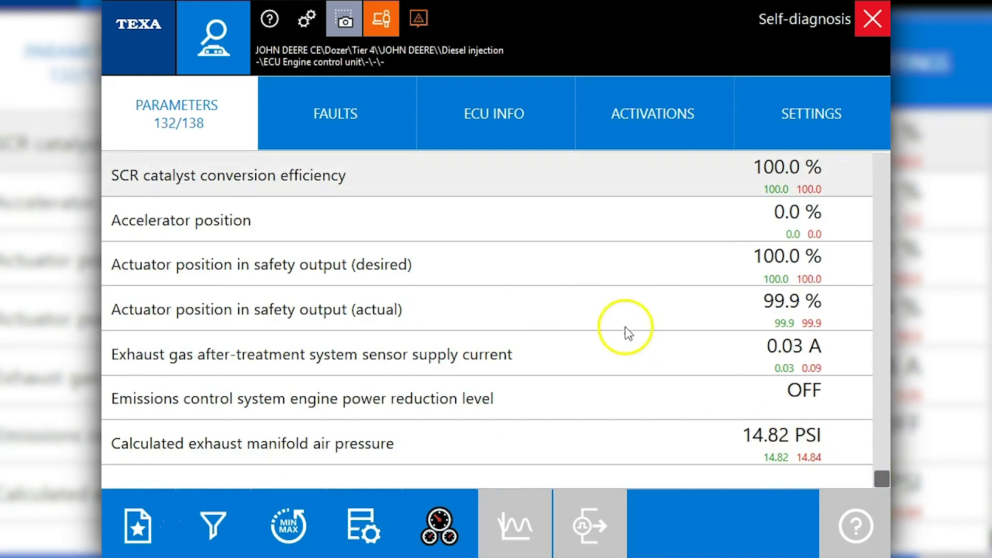
Show the ECU INFO identification data, including software oc03192a3.mot and diagnosis code L34-03192a
click(507, 123)
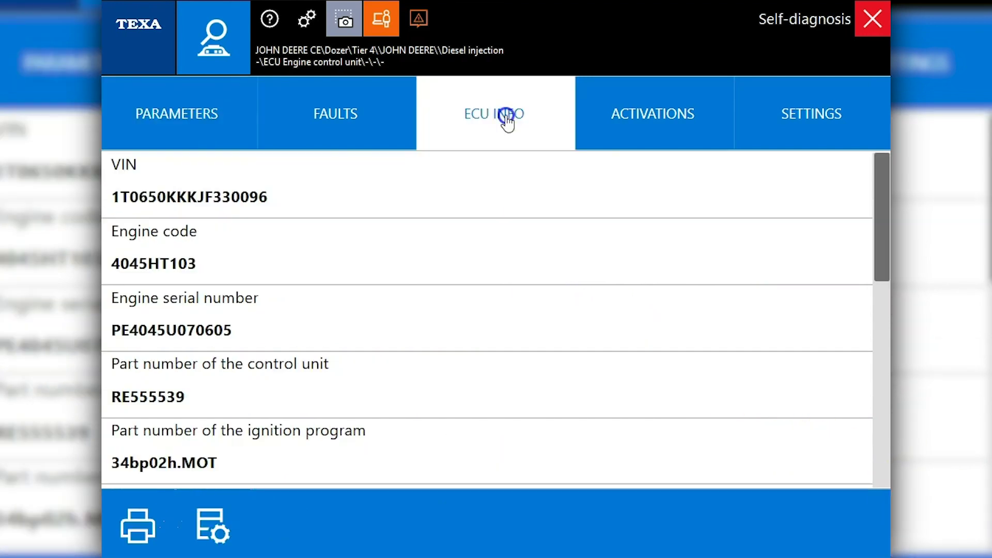
click(507, 123)
click(879, 189)
drag(882, 204, 882, 421)
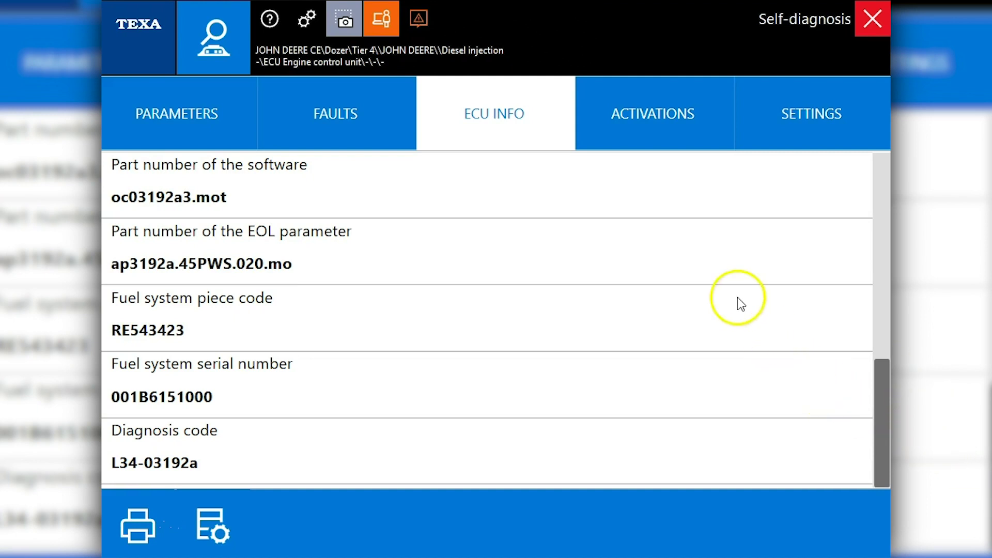
click(647, 132)
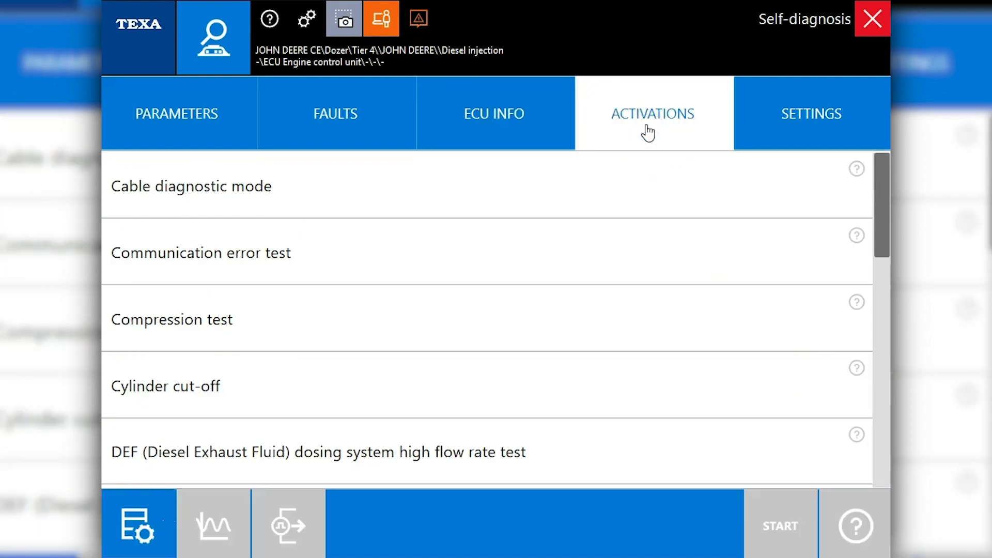
click(746, 190)
key(Down)
key(Down)
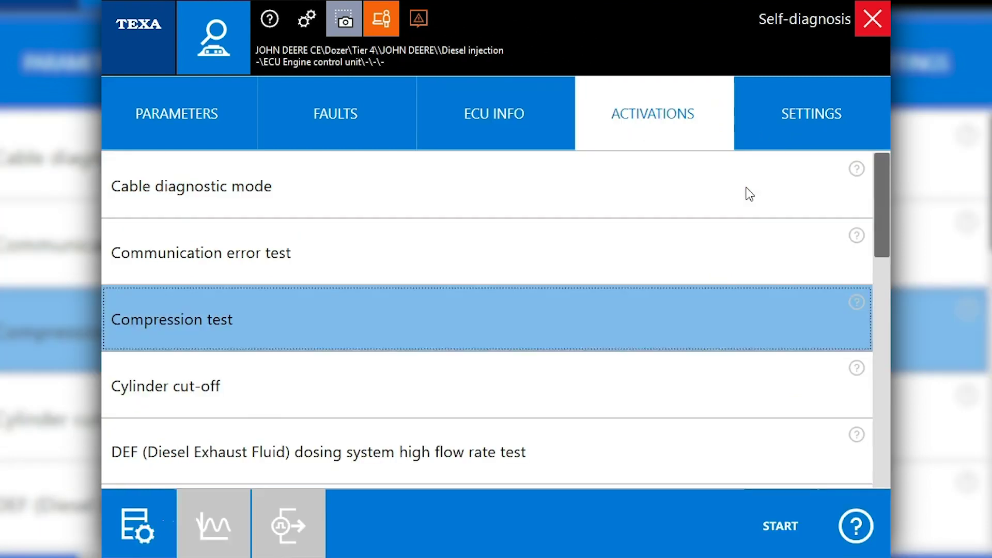
key(Down)
key(Down)
key(Down)
key(Down)
key(Down)
key(Down)
key(Down)
key(Down)
key(Down)
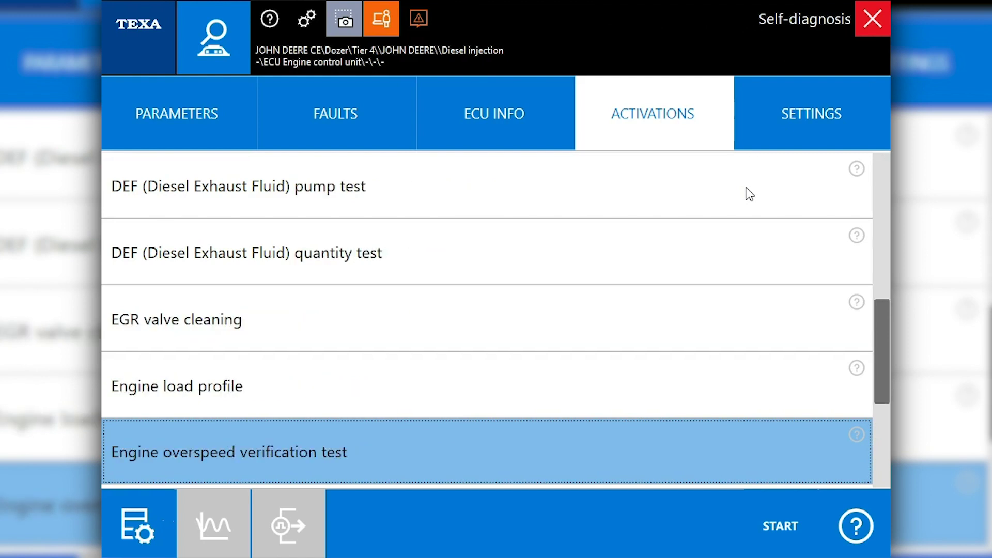
key(Down)
key(Down)
key(Down)
key(Down)
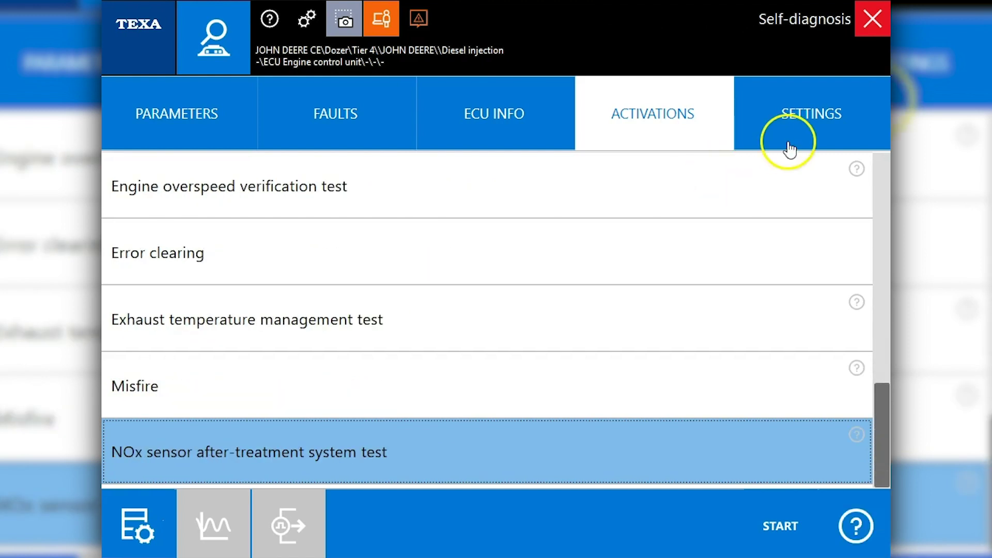
click(801, 132)
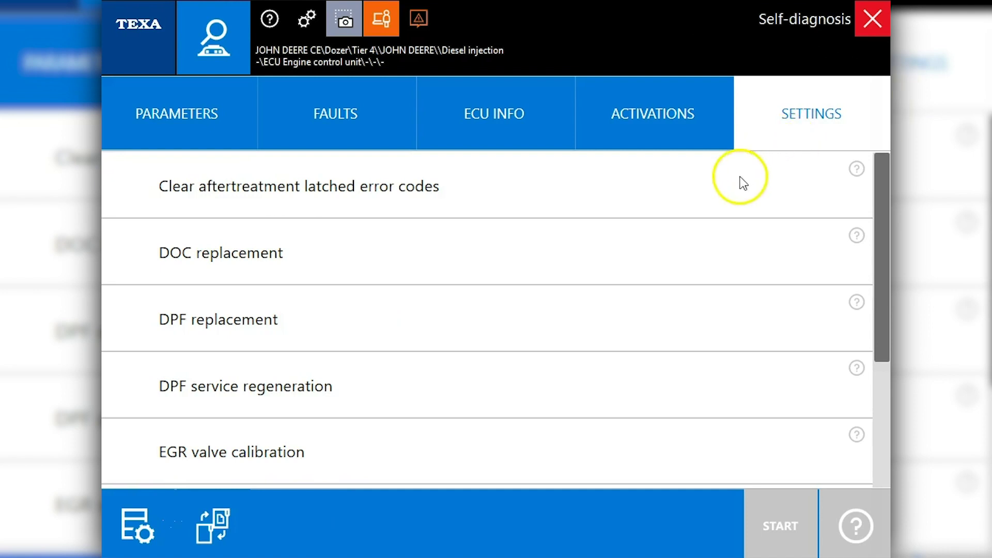
click(662, 190)
key(Down)
key(Down)
key(Down)
key(Down)
key(Down)
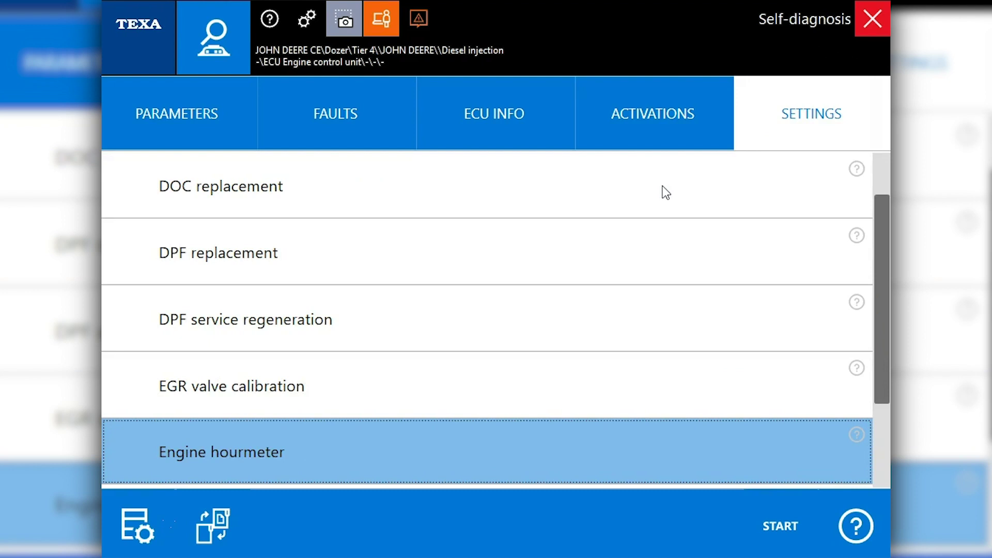
key(Down)
key(Down)
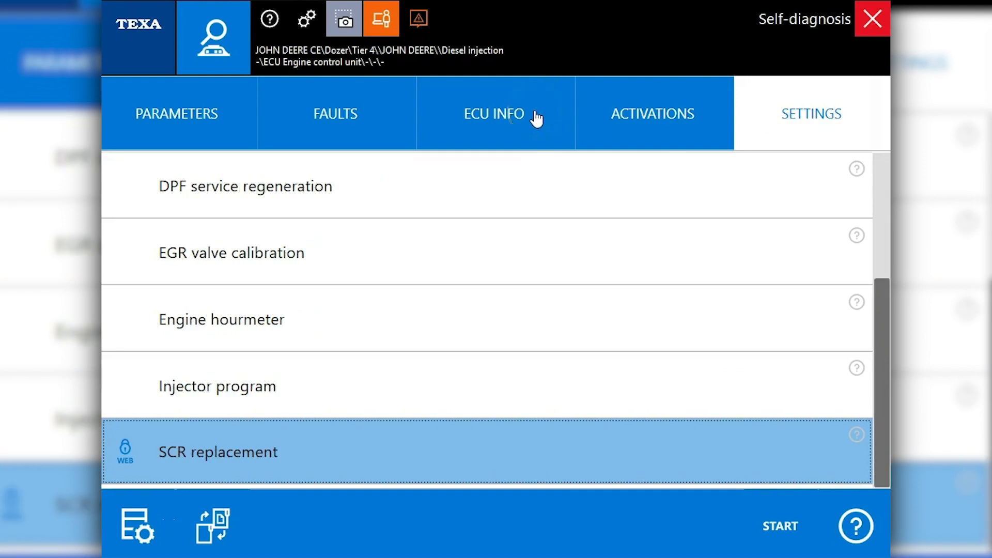
Run DPF replacement for part DZ104591, recording the filter as professionally cleaned and reassembled
click(586, 191)
key(Up)
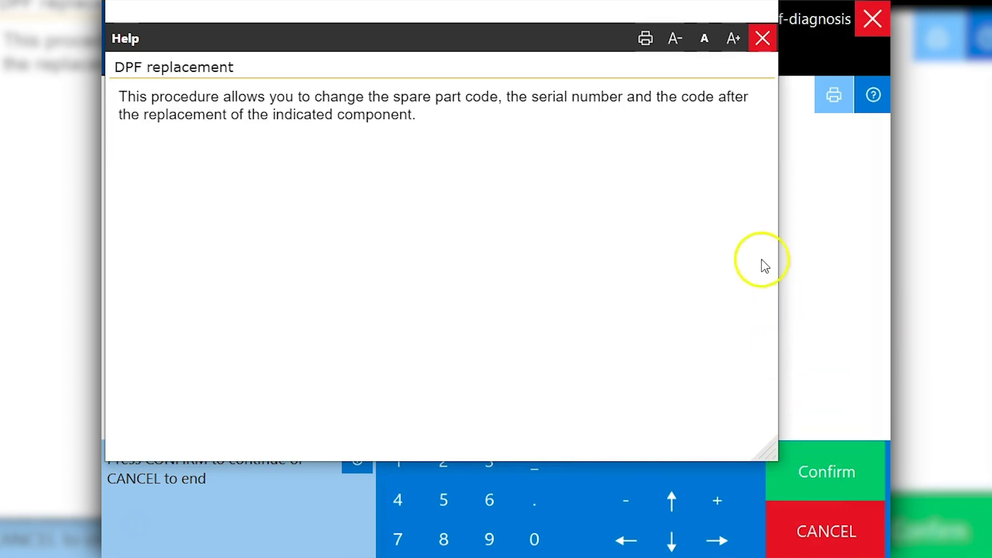
click(762, 37)
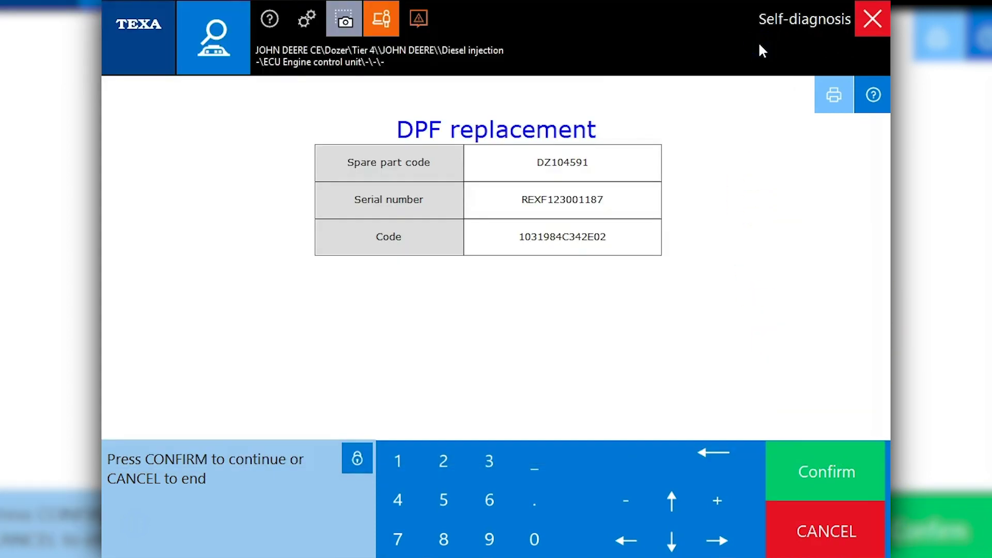
click(826, 476)
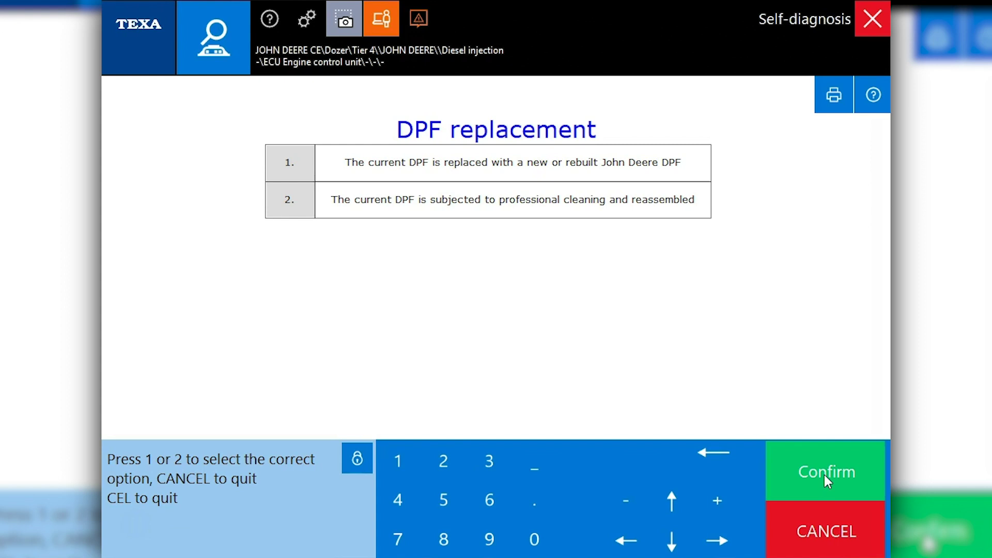
click(442, 465)
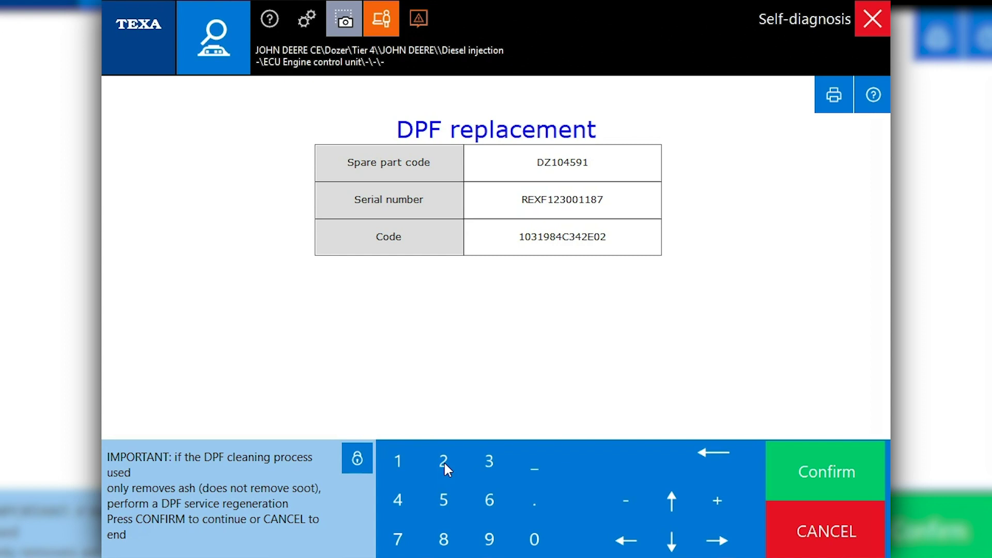
click(806, 472)
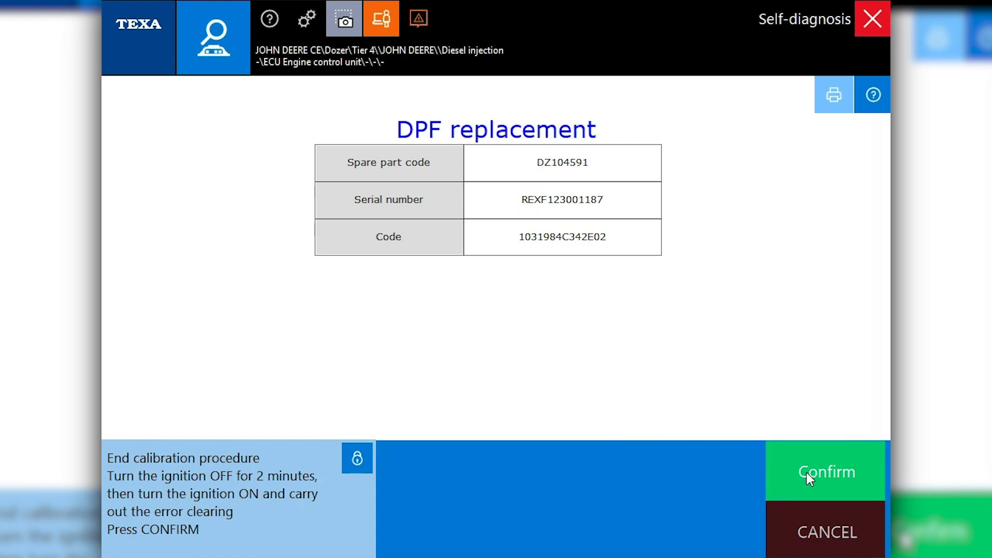
click(806, 472)
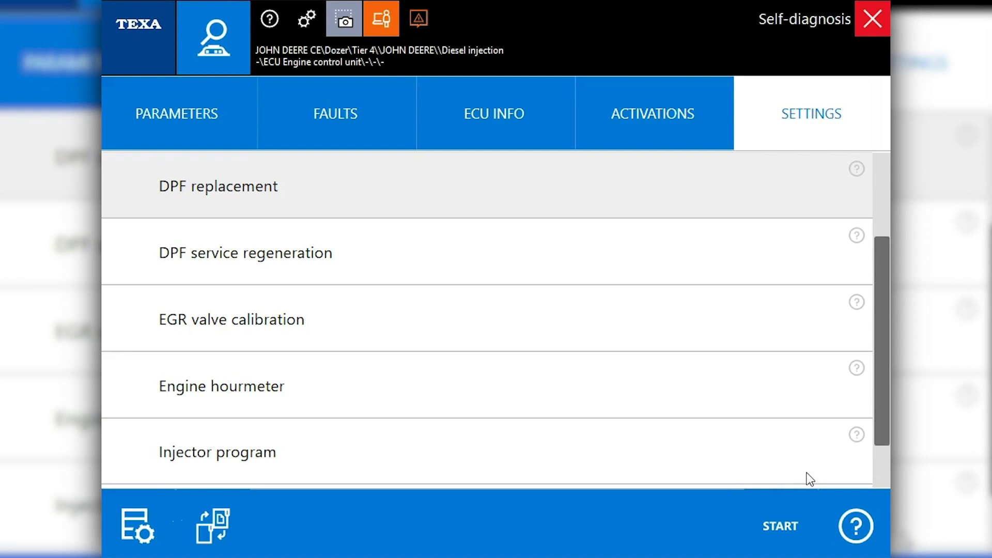
Show the live engine parameters list and scroll through its readings
click(204, 118)
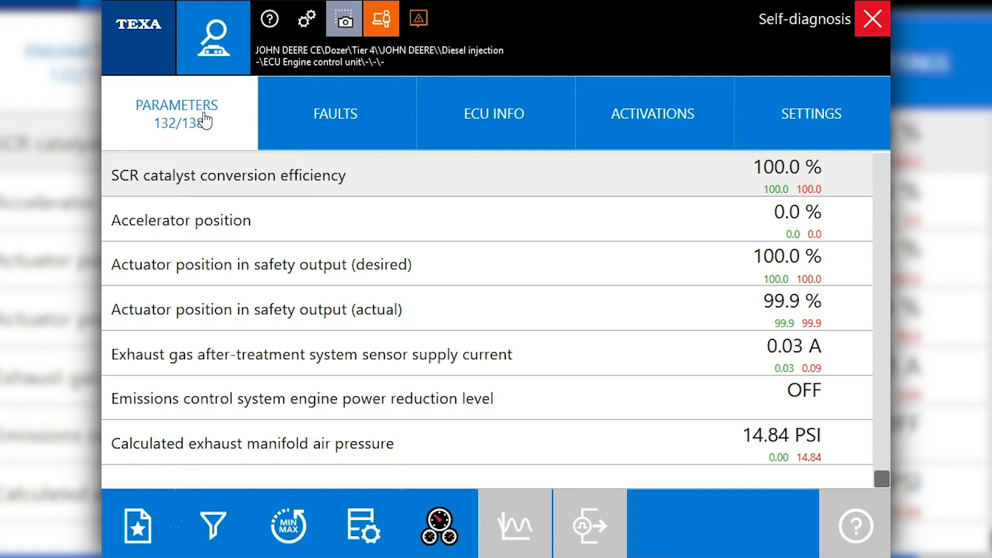
drag(881, 478, 880, 151)
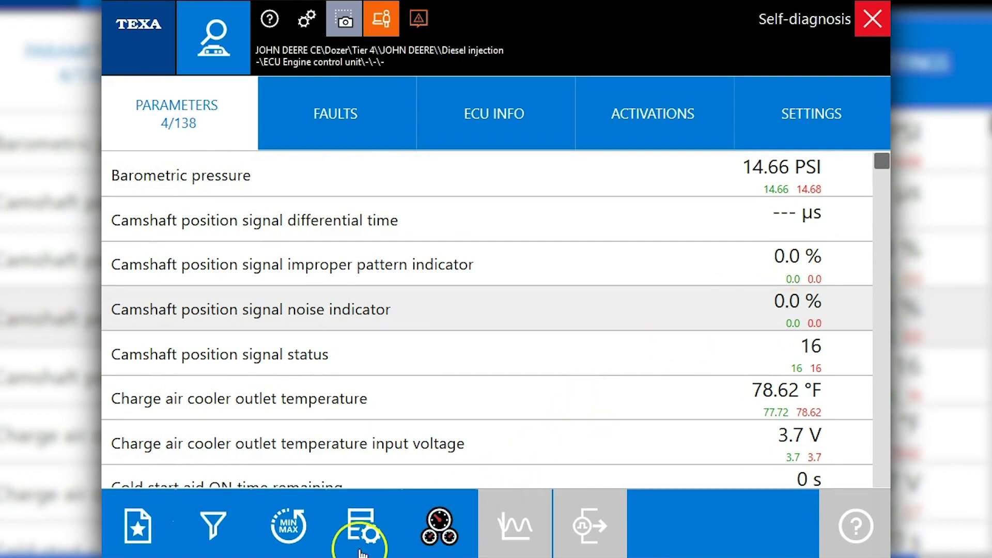
click(371, 534)
Page through the fuel, air and DOC/DPF/SCR aftertreatment diagrams, then return to the parameter list
click(436, 529)
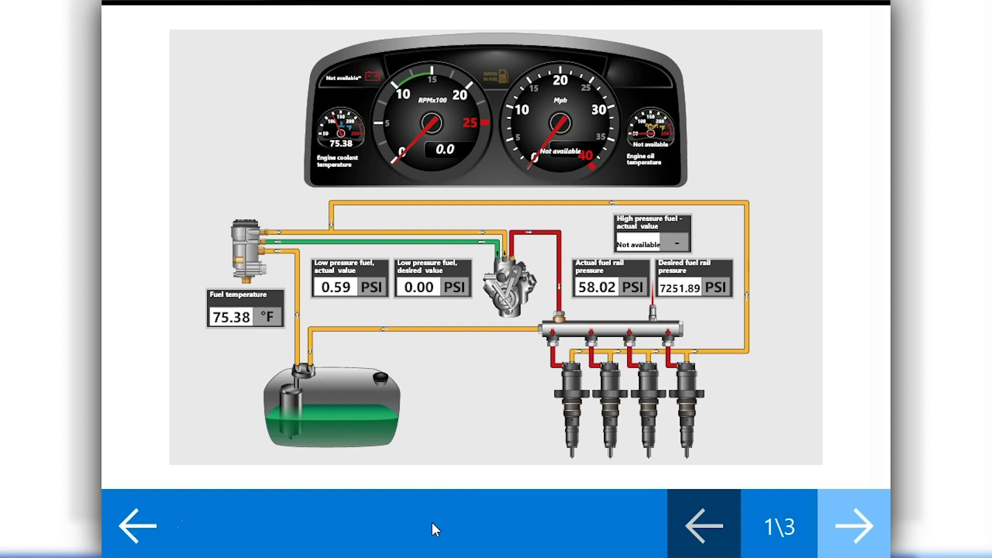
click(853, 526)
click(855, 529)
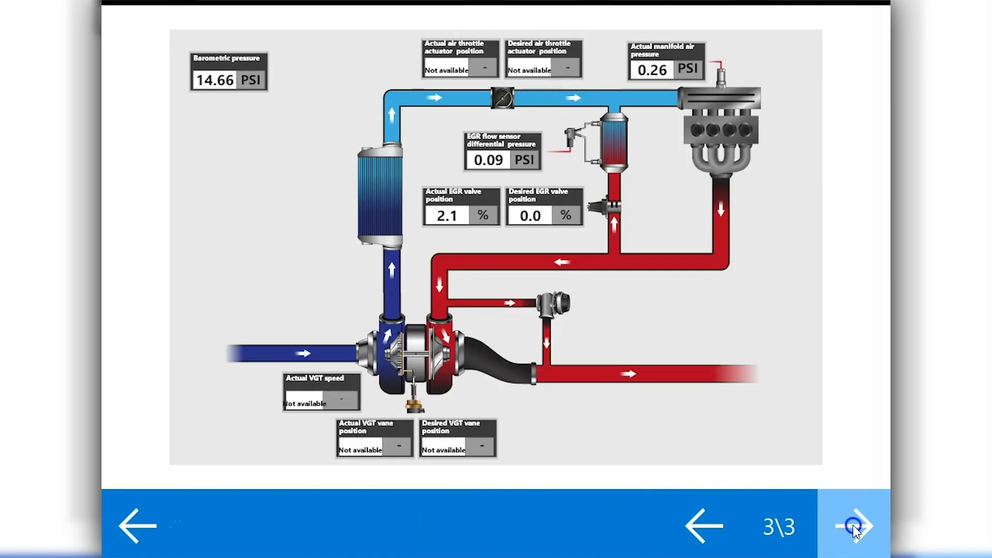
click(133, 553)
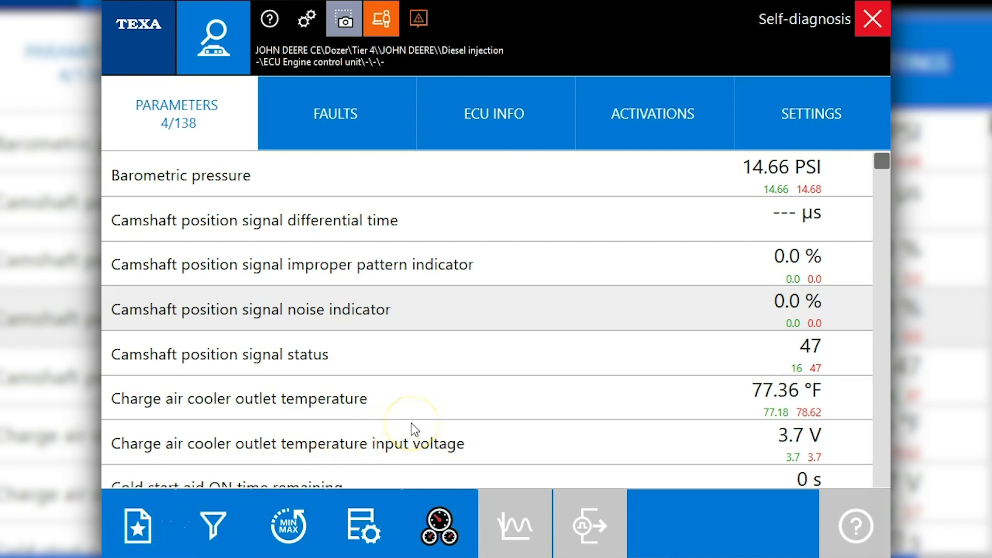
Select the DPF service regeneration procedure from SETTINGS and dismiss its help text
click(482, 351)
click(796, 129)
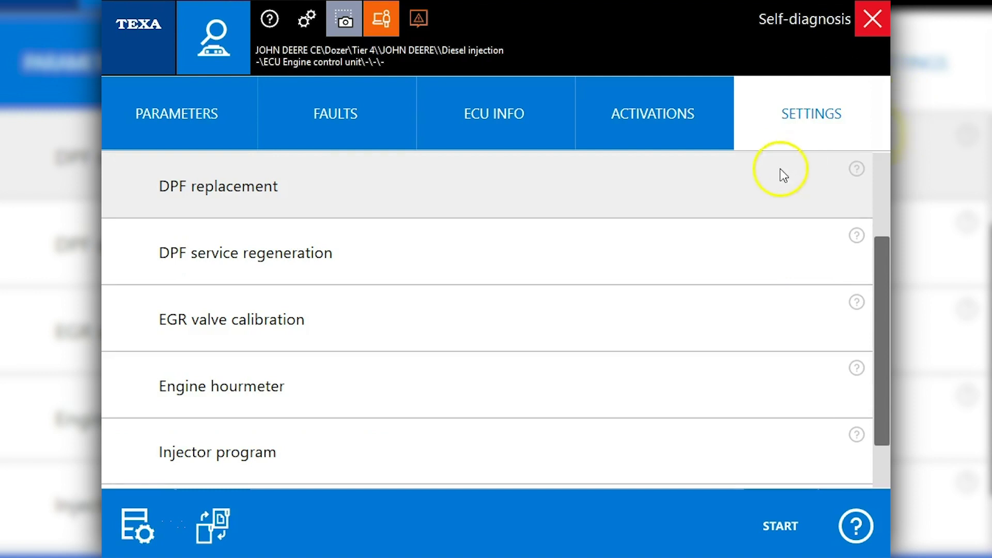
click(646, 262)
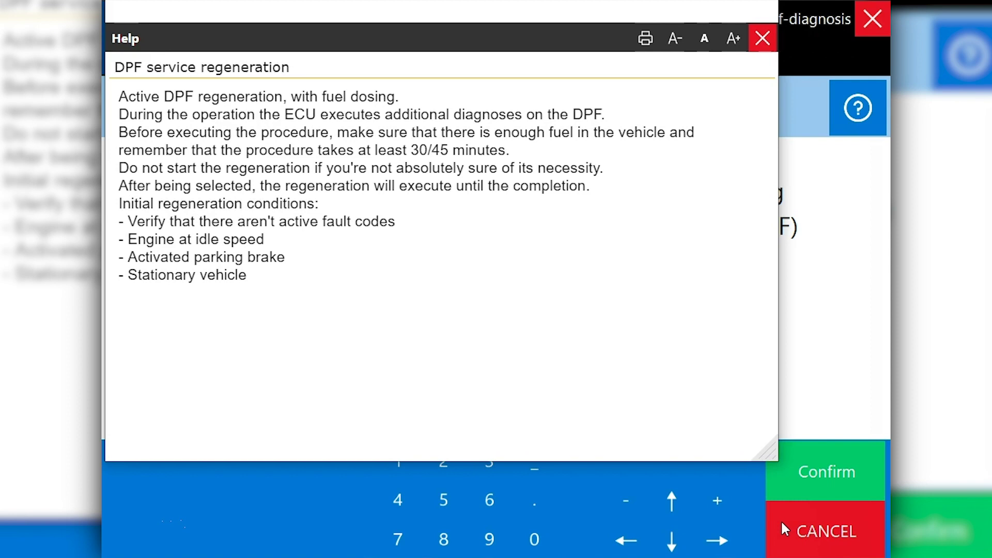
click(847, 472)
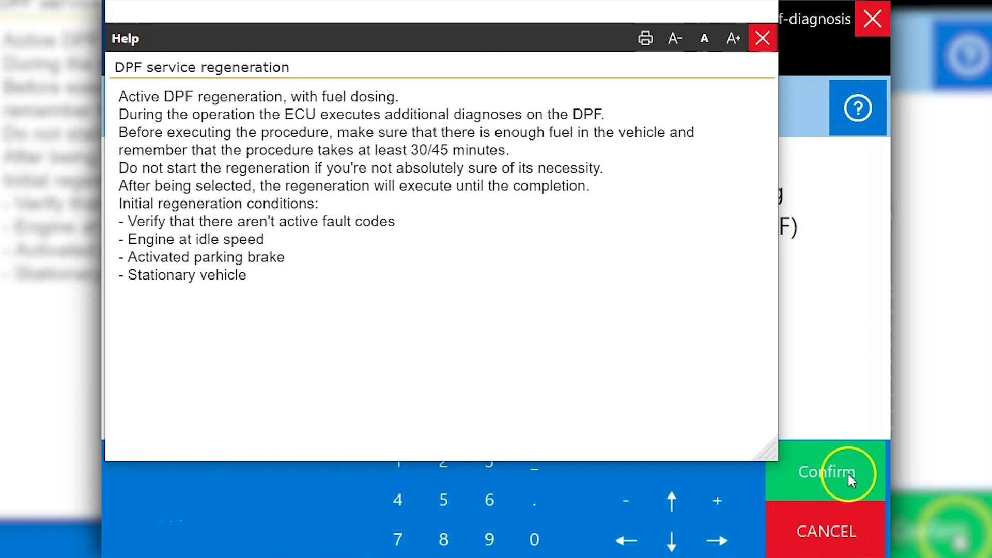
click(779, 422)
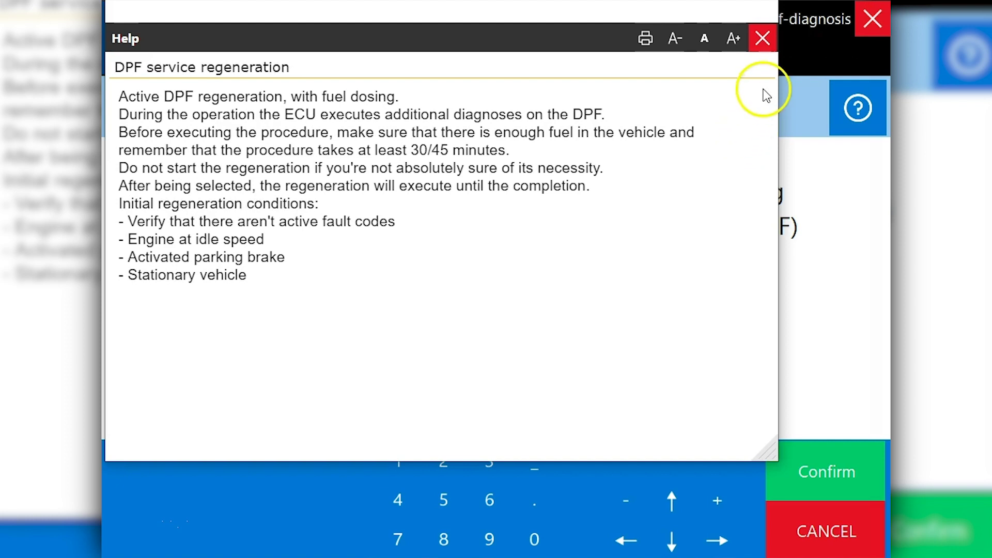
click(762, 40)
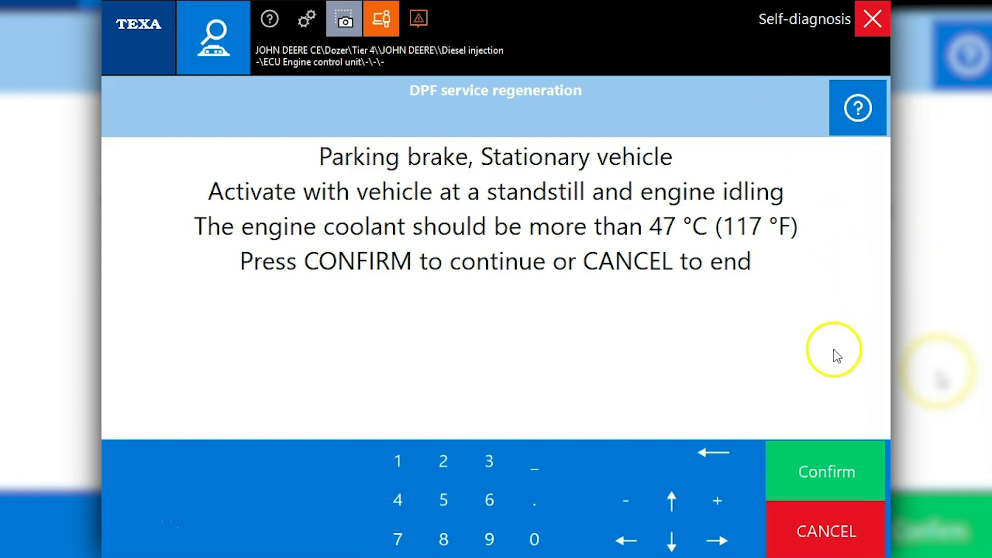
Confirm the parking brake, idle, hot exhaust and loads-off prompts to start regeneration
click(822, 460)
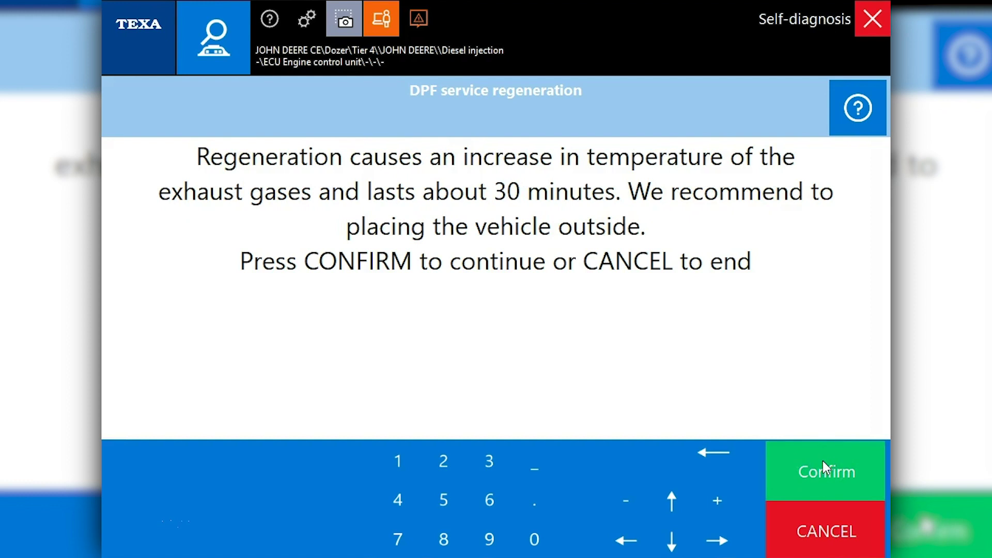
click(823, 460)
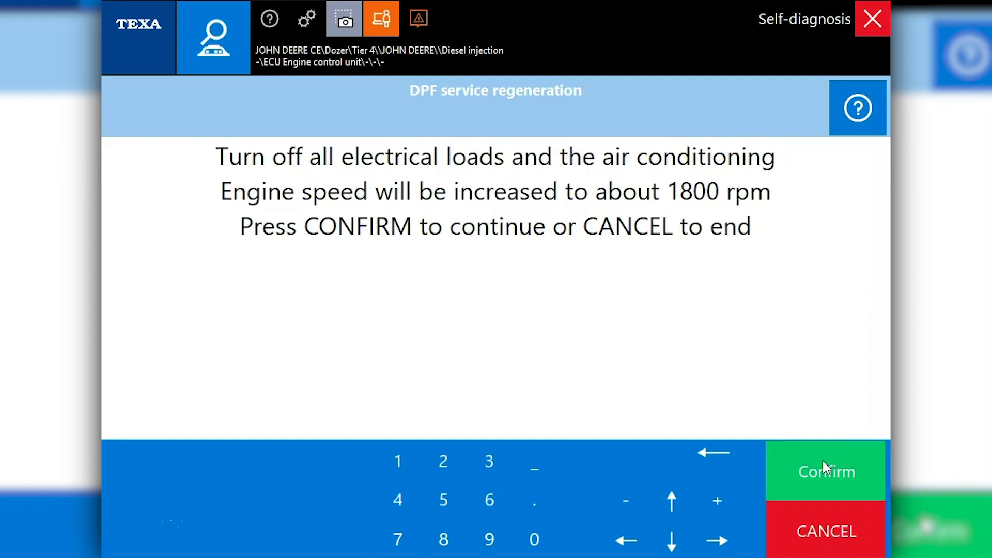
click(822, 460)
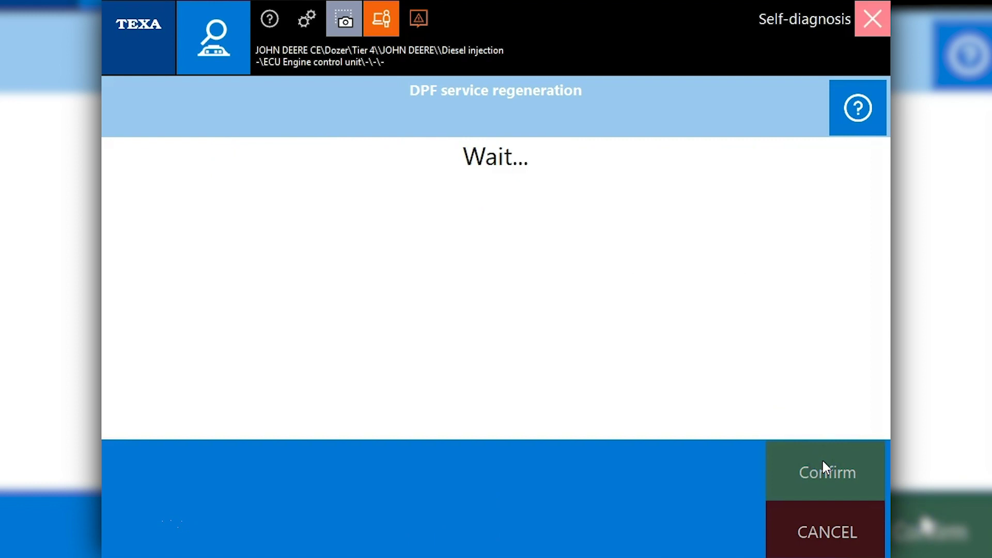